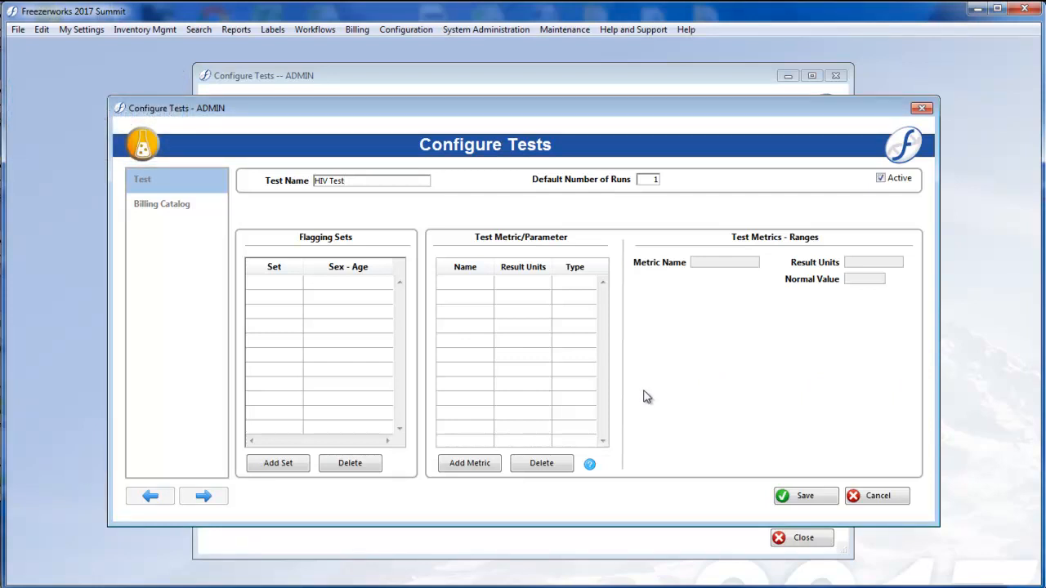
Step: Add a flagging set named Children for both sexes, with an age less than or equal to 18 years
click(271, 471)
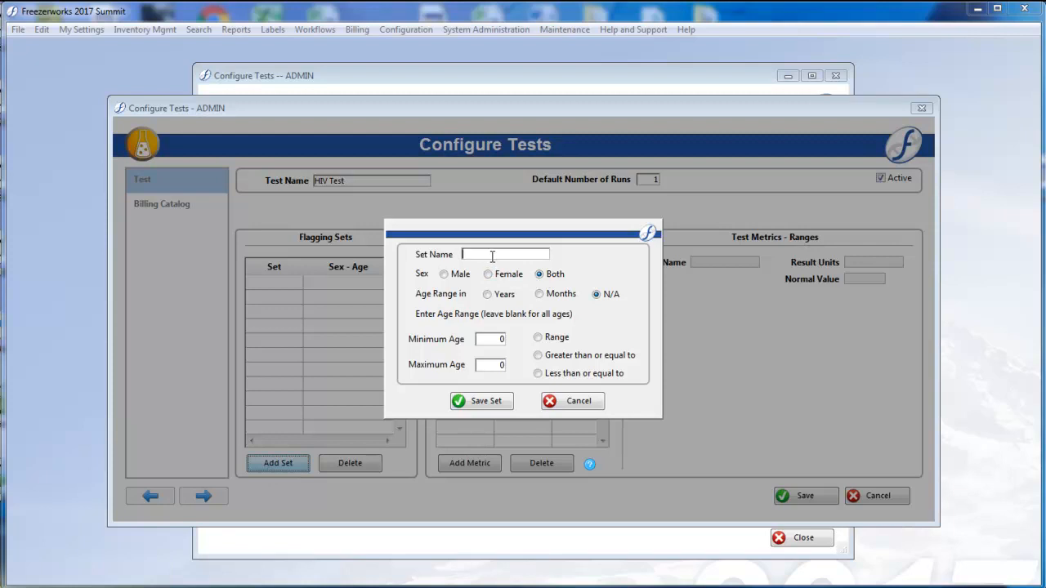
text(Children)
click(496, 294)
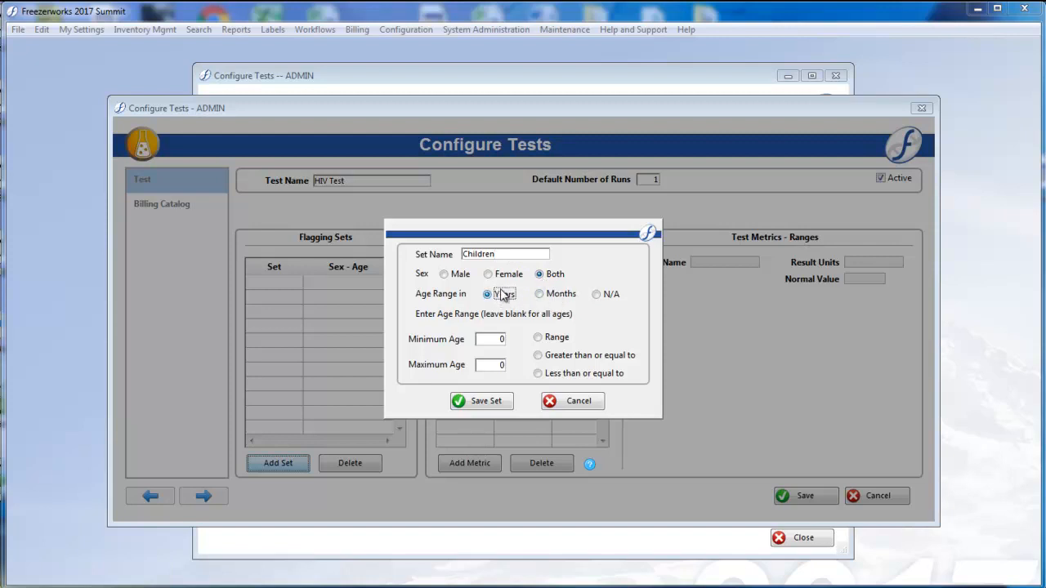
click(538, 374)
click(483, 365)
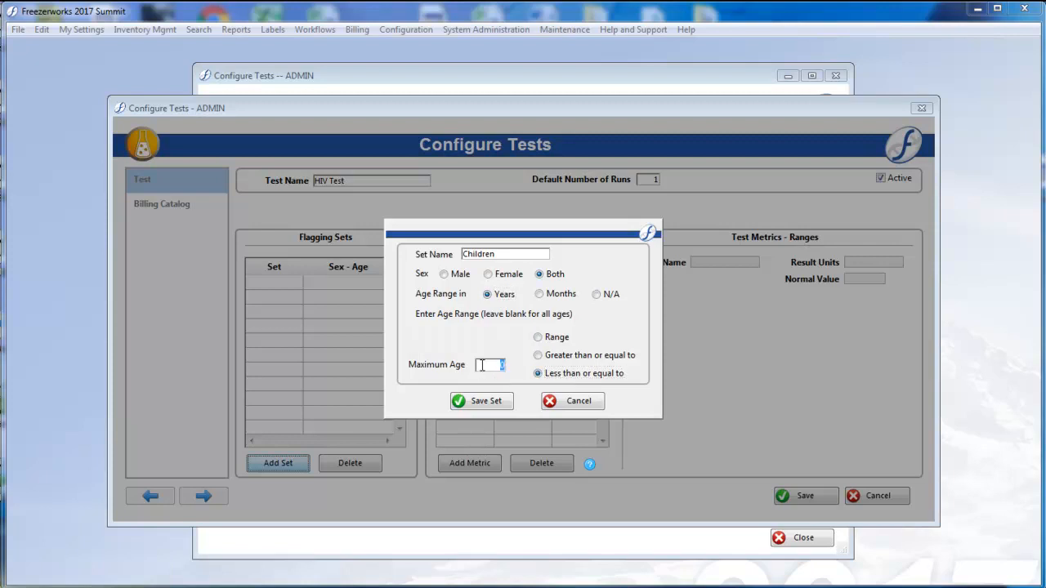
text(18)
click(496, 402)
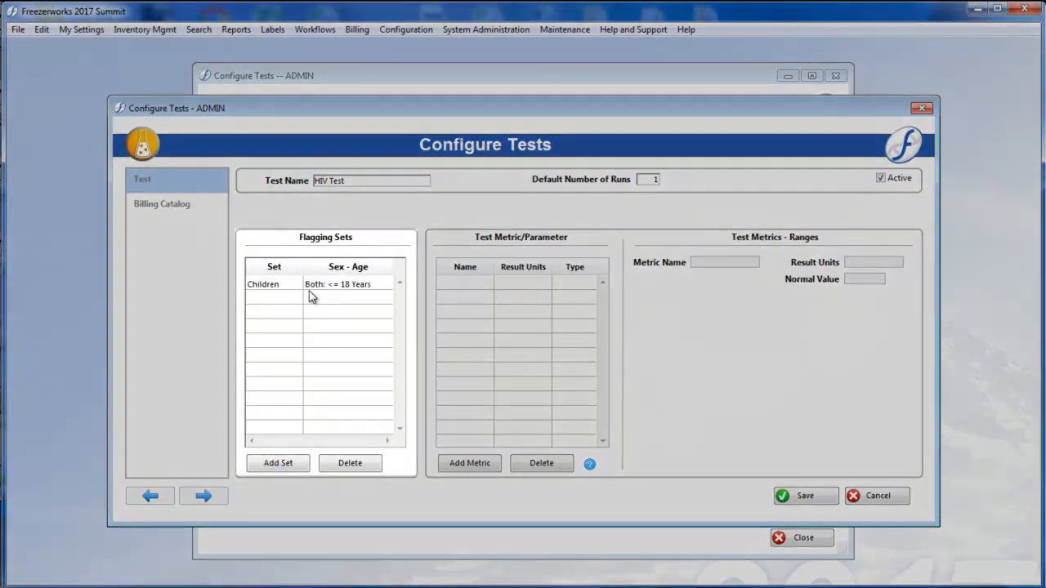
Step: Add a flagging set named Adults for both sexes, with an age greater than or equal to 19 years
click(308, 289)
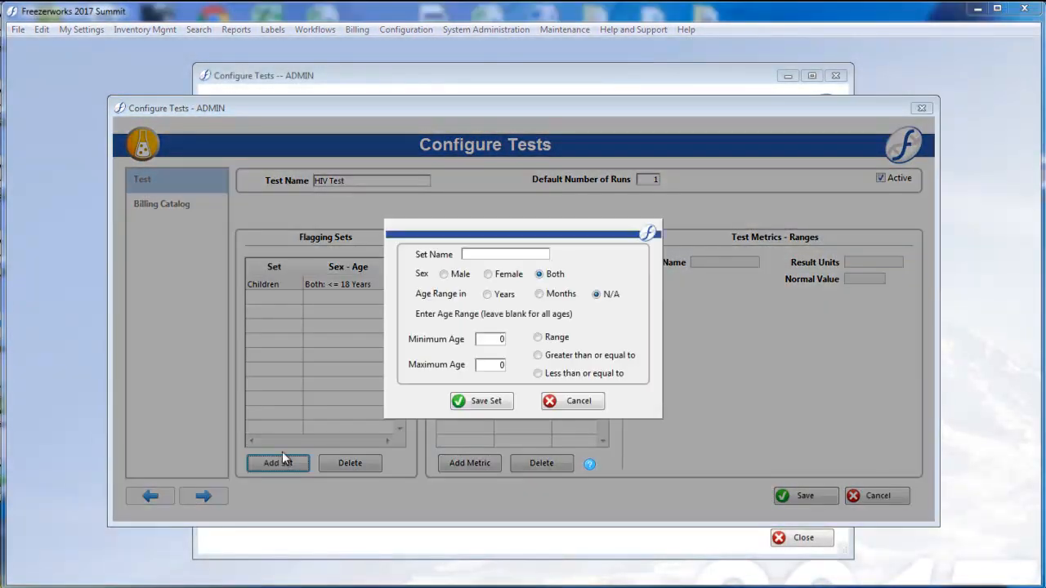
click(281, 463)
click(493, 254)
text(Adult)
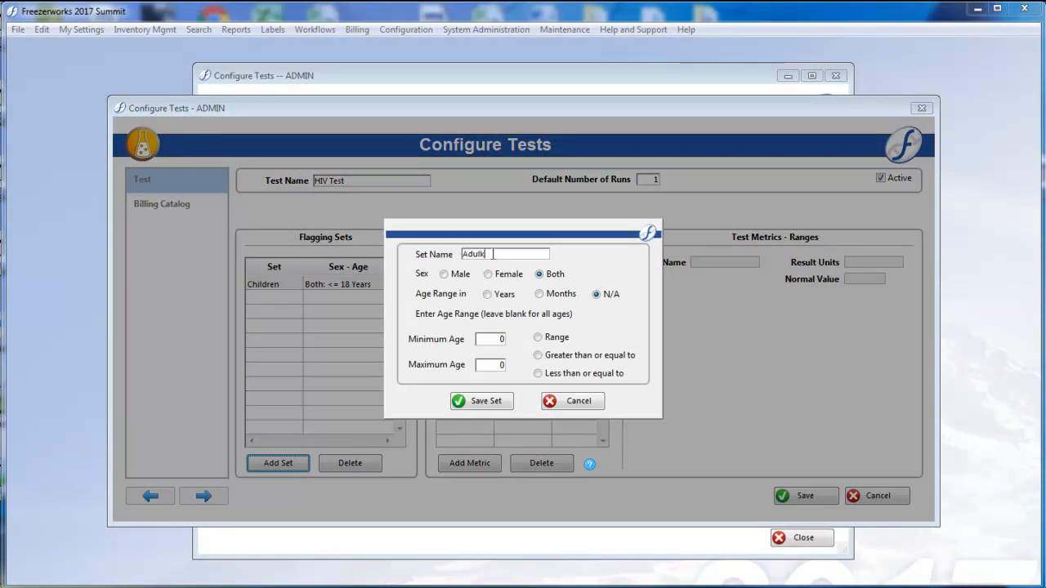
text(s)
click(496, 292)
click(538, 355)
double_click(488, 339)
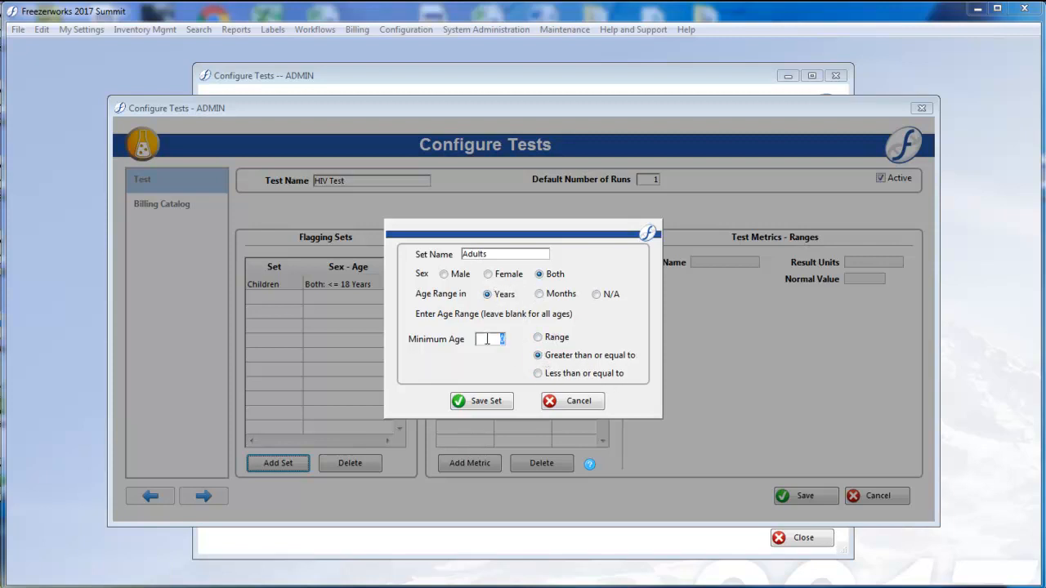
text(19)
click(505, 402)
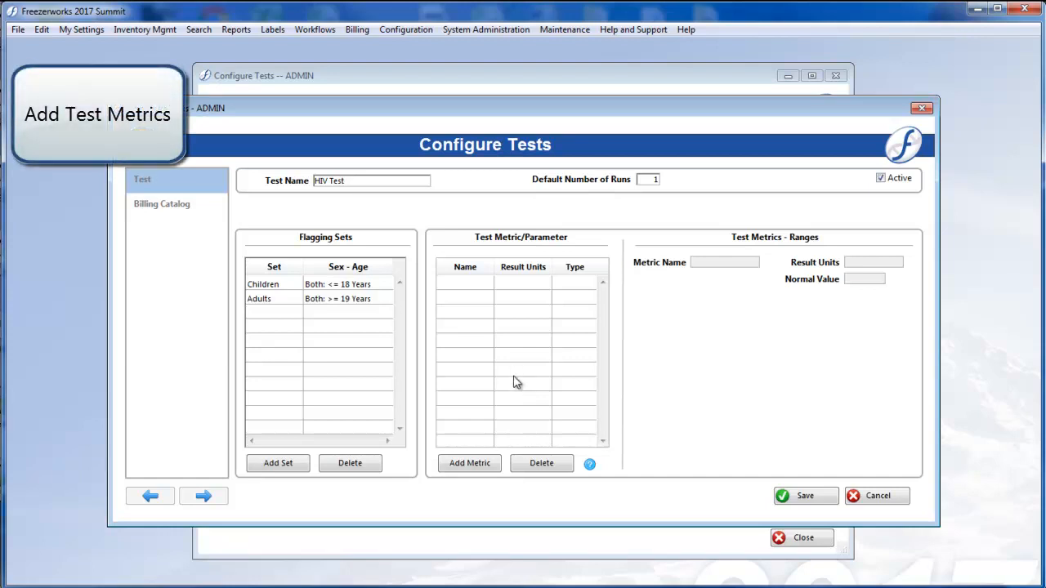
Step: Start a quantitative test metric named RNA Copies with ppml as its results units
click(488, 465)
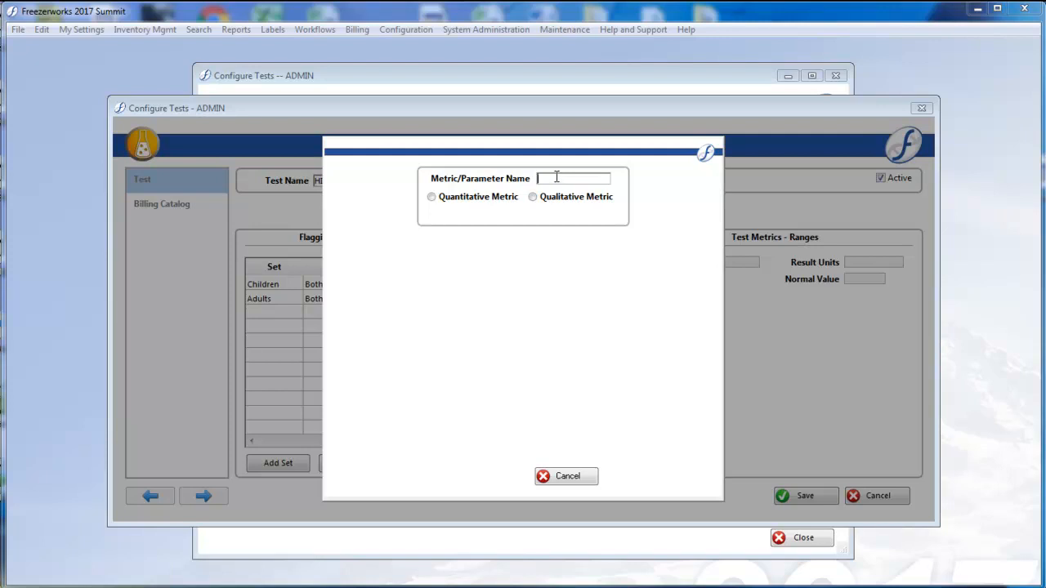
text(RNA Copies)
click(438, 198)
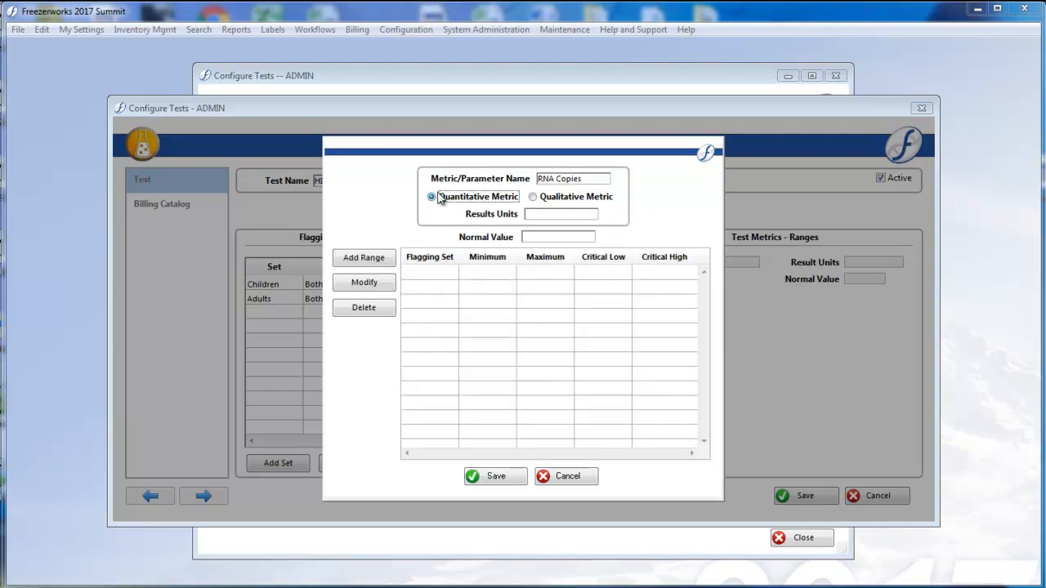
click(573, 214)
text(ppml)
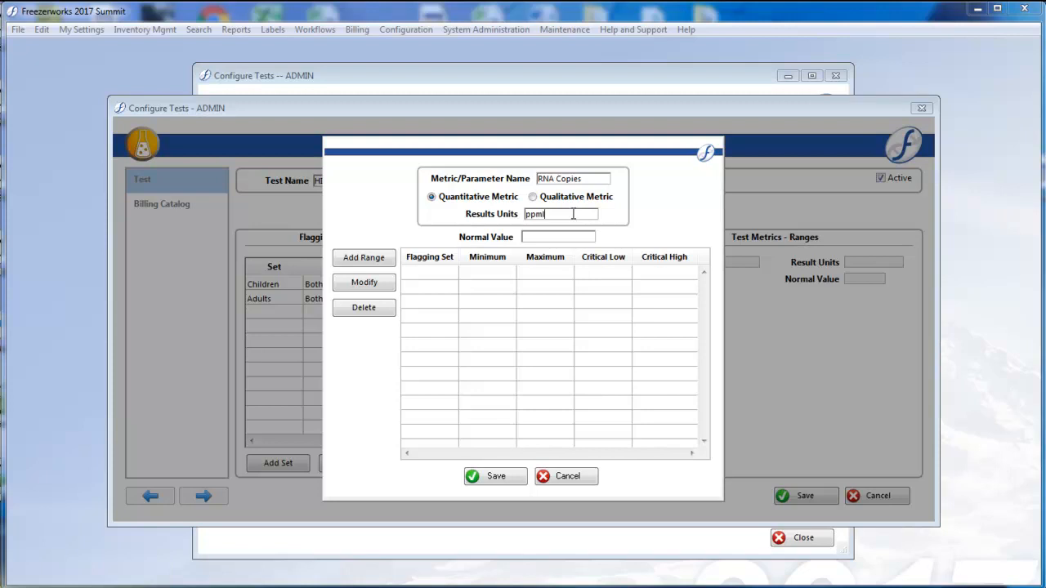
key(Tab)
Step: Add a range for the Children flagging set with minimum 0, maximum 30 and critical high 50
click(365, 258)
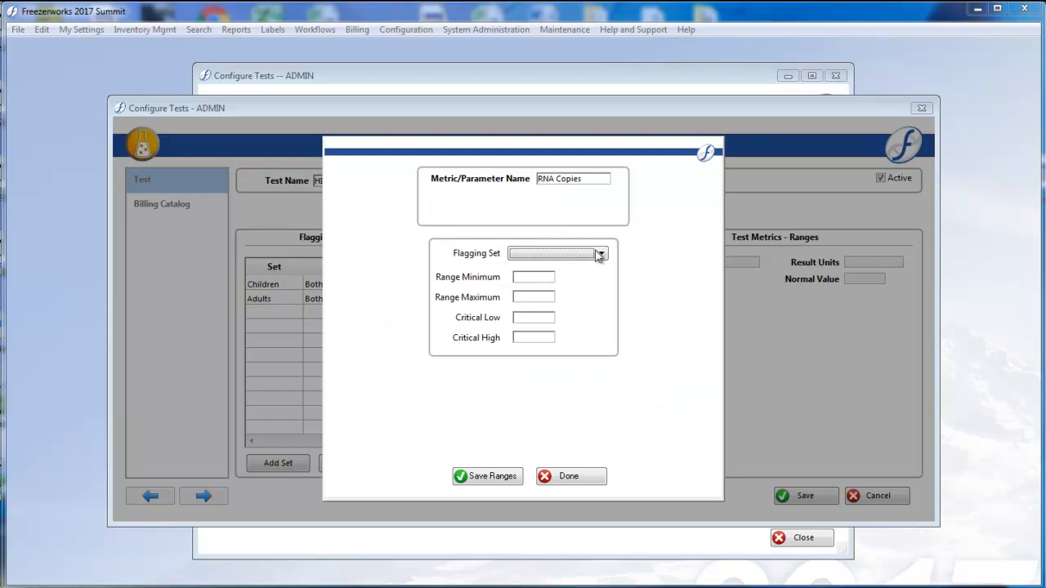
click(583, 255)
click(545, 267)
click(531, 277)
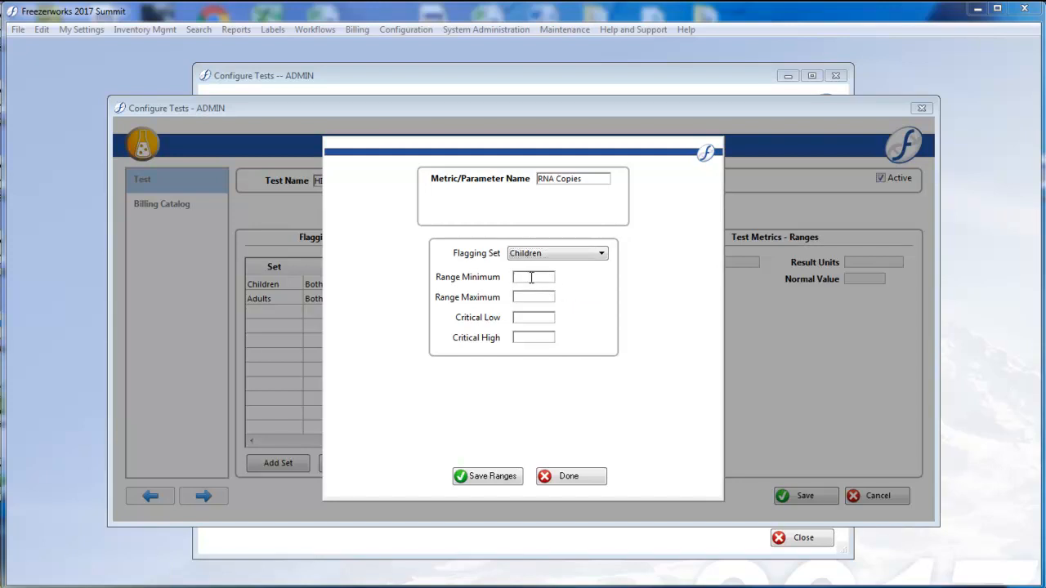
text(0)
key(Tab)
text(30)
click(538, 340)
text(50)
click(507, 479)
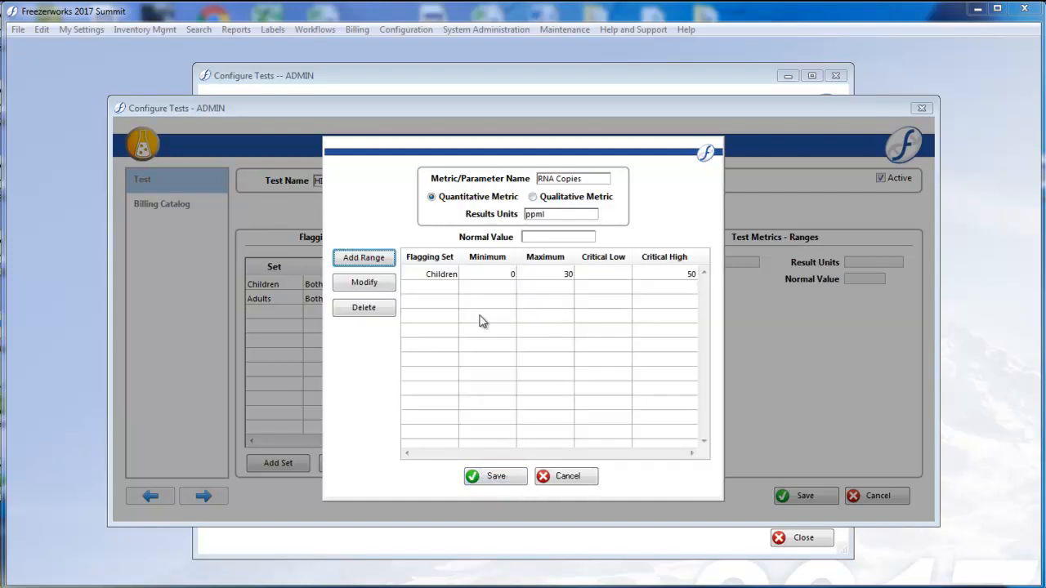
Step: Add a range for the Adults flagging set with minimum 0, maximum 50 and critical high 100, and save the metric
click(364, 259)
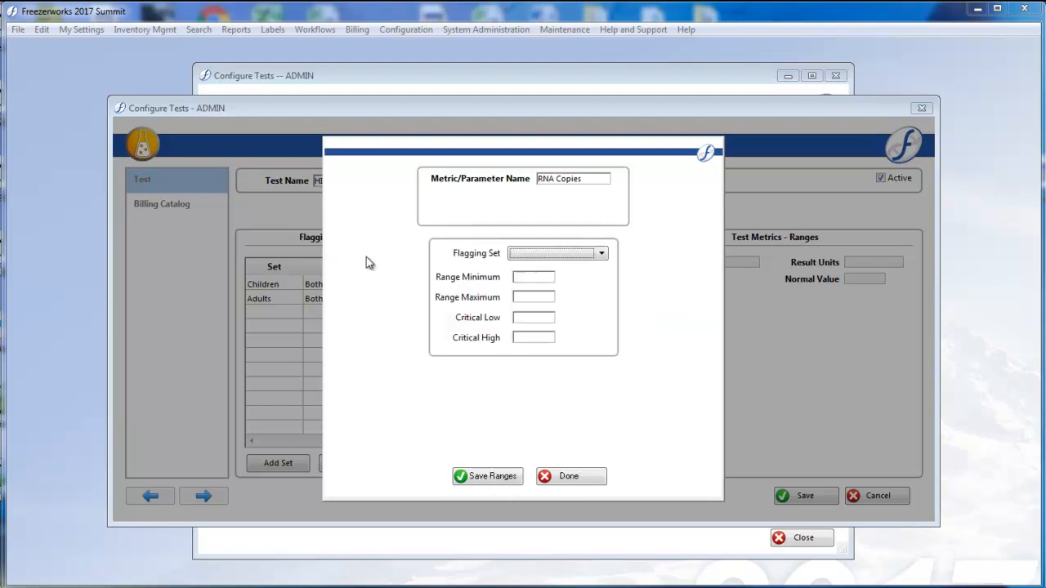
click(546, 253)
click(523, 273)
click(528, 277)
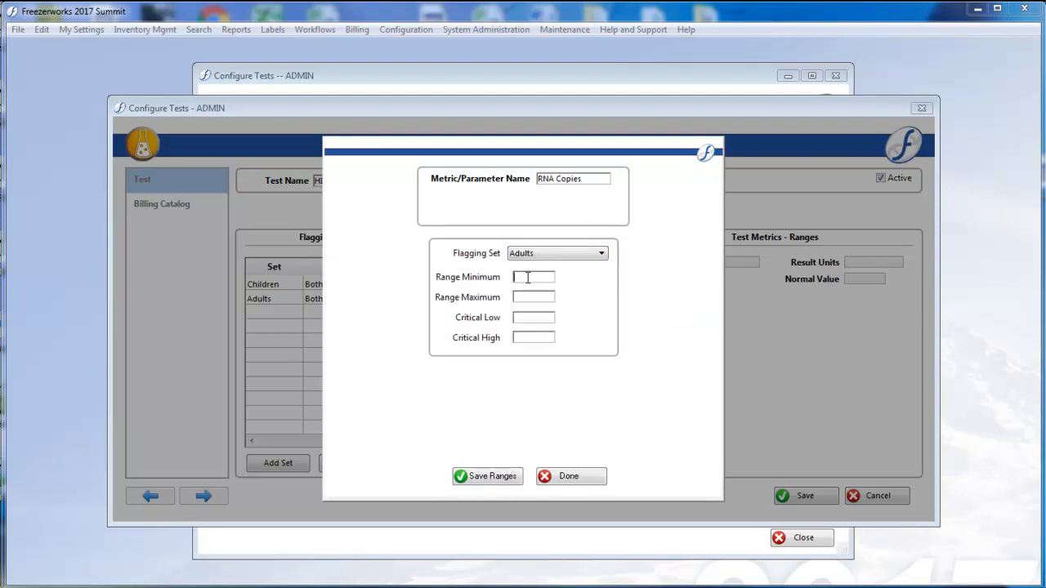
text(0)
click(534, 296)
text(50)
click(541, 337)
text(100)
click(491, 477)
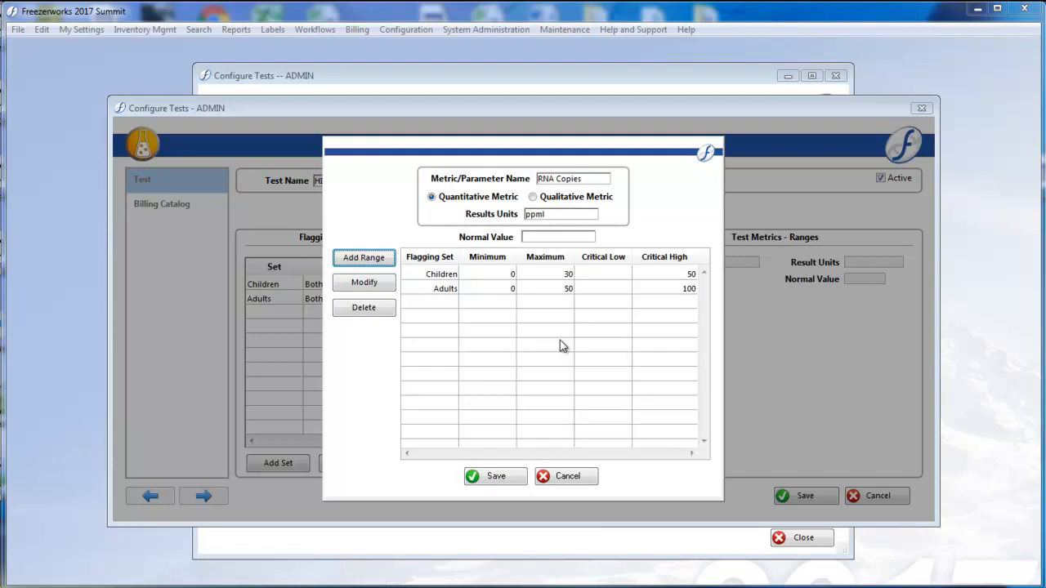
click(490, 478)
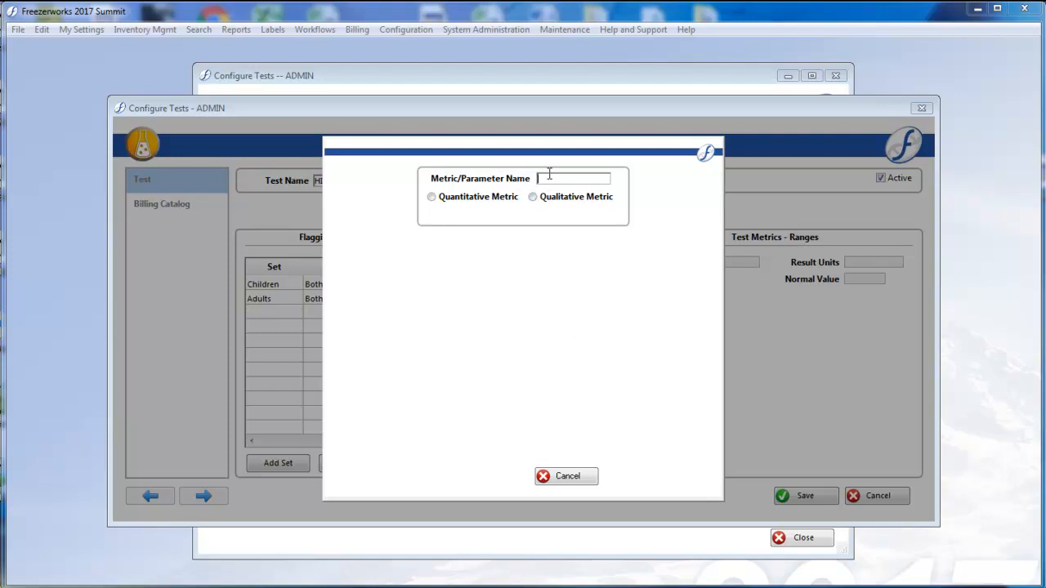
Step: Set up a qualitative metric named HIV Result and add a Positive result flagged as Find Treatment
click(547, 199)
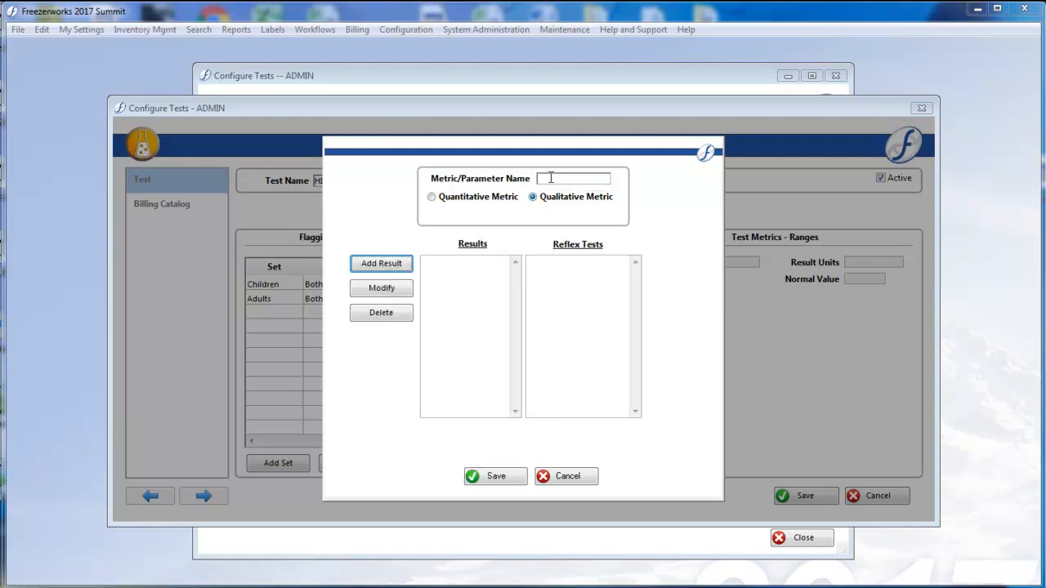
text(HIV Result)
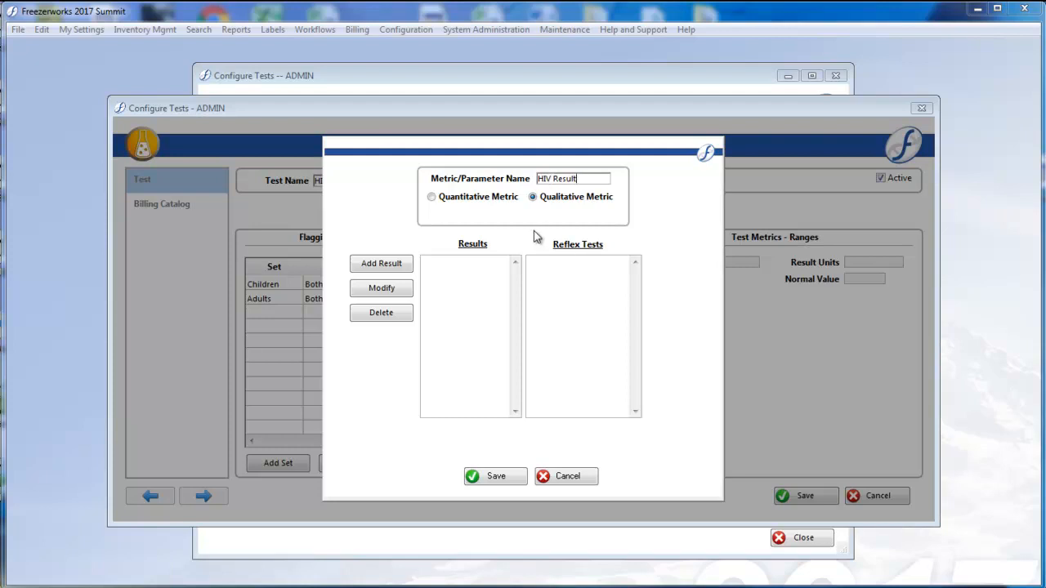
click(373, 263)
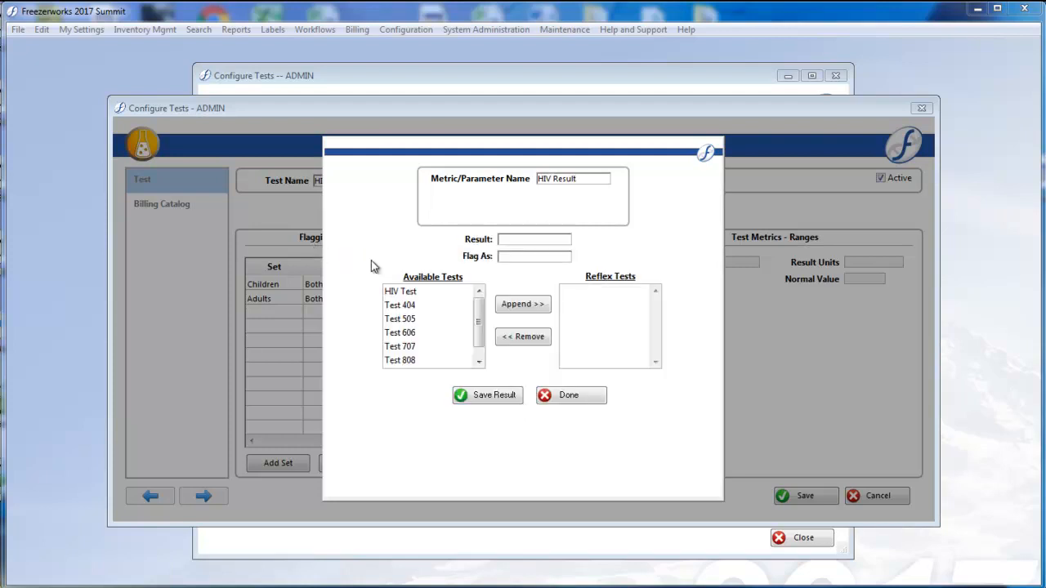
click(521, 238)
text(Positive)
click(527, 257)
text(abn)
key(BackSpace)
key(BackSpace)
key(BackSpace)
text(Find Treatment)
click(495, 398)
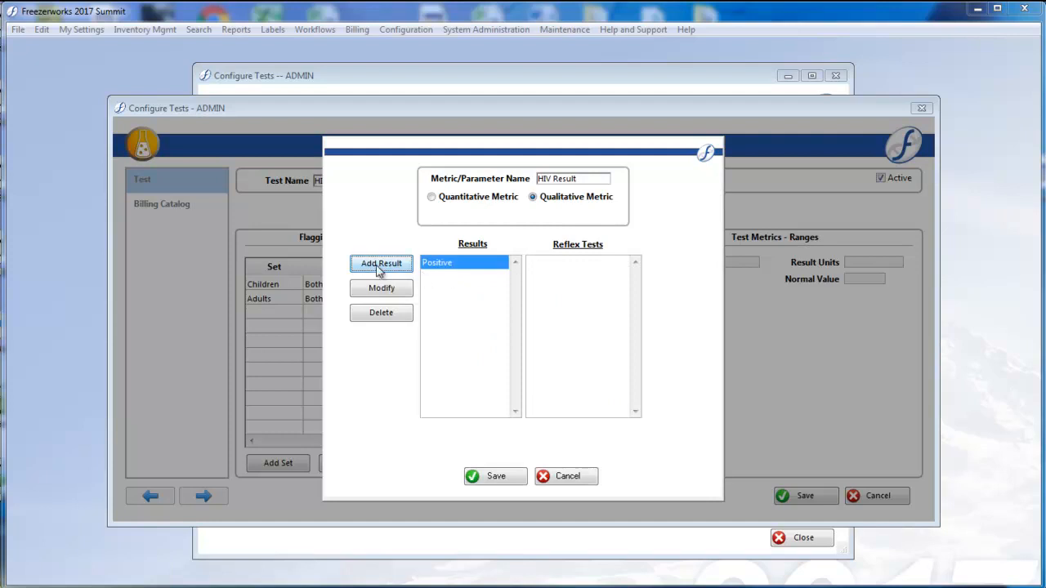
Step: Add a Negative result without a flag to the HIV Result metric
click(380, 266)
text(N)
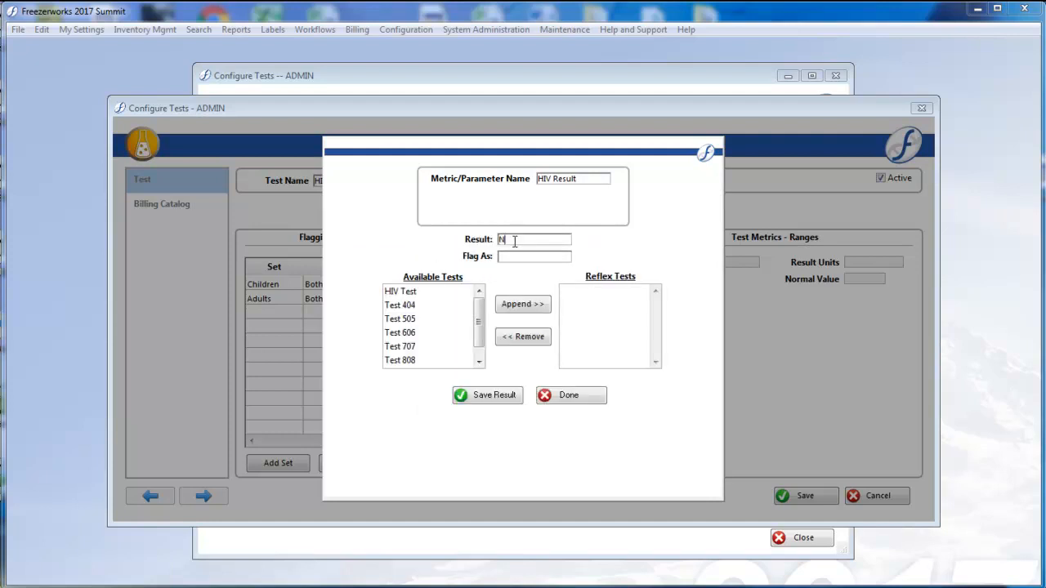
text(egative)
click(492, 396)
Step: Add an Indeterminate result with HIV Test as its reflex test, then save the metric and finish adding metrics
click(382, 264)
click(521, 240)
text(Indeterminate)
click(555, 260)
double_click(428, 292)
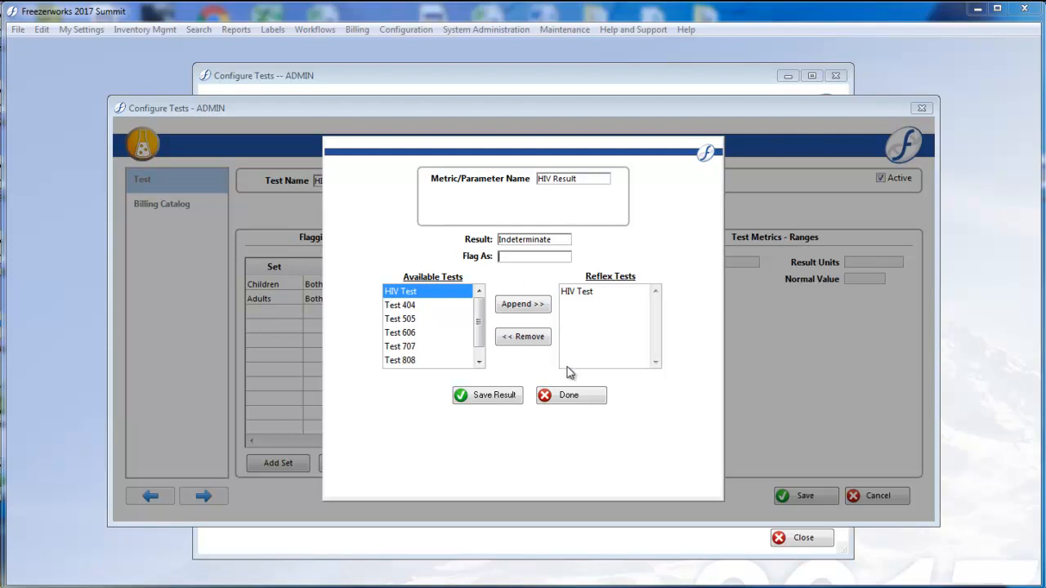
click(493, 397)
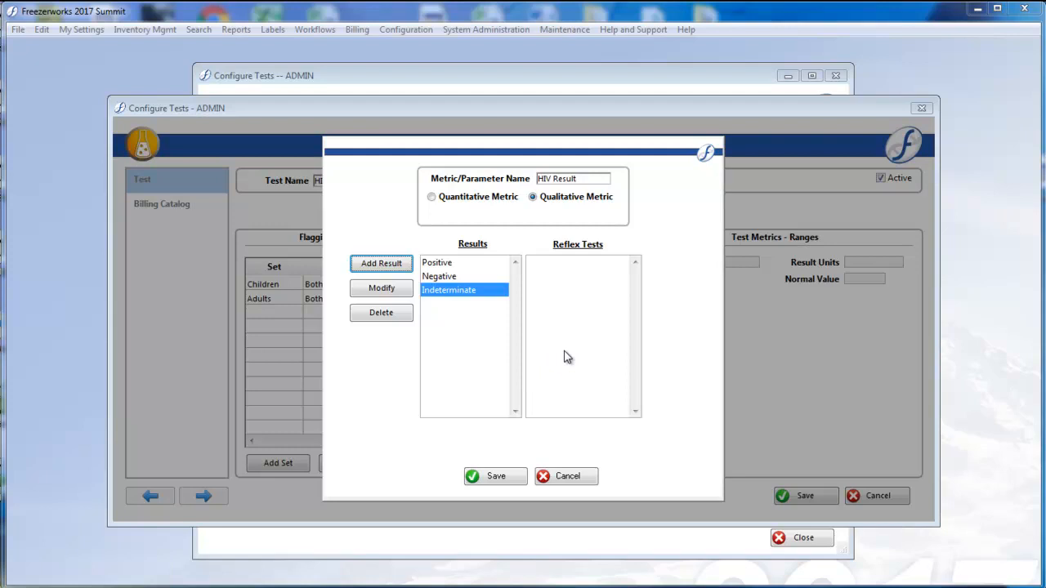
click(495, 477)
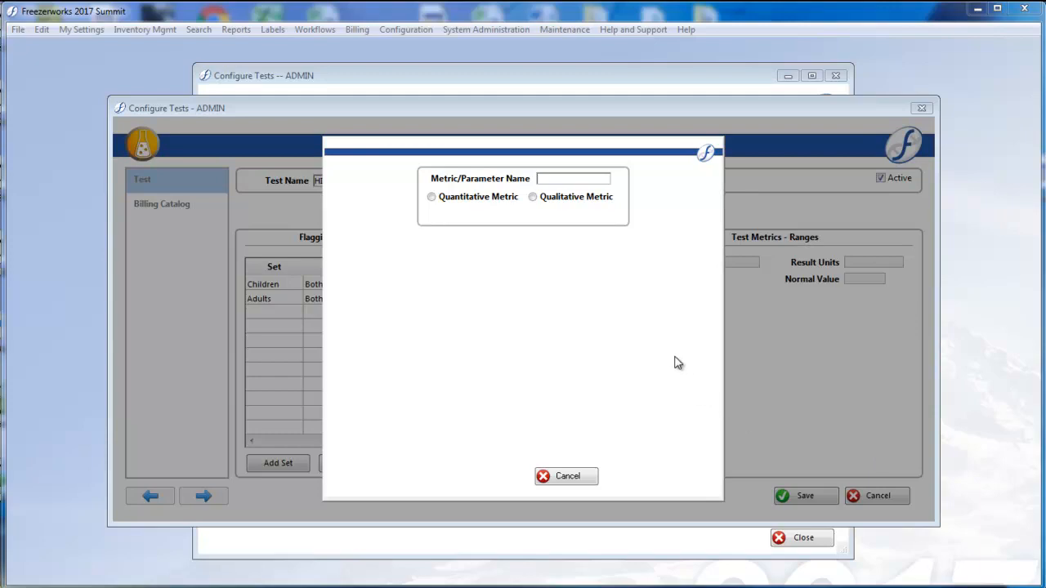
click(561, 480)
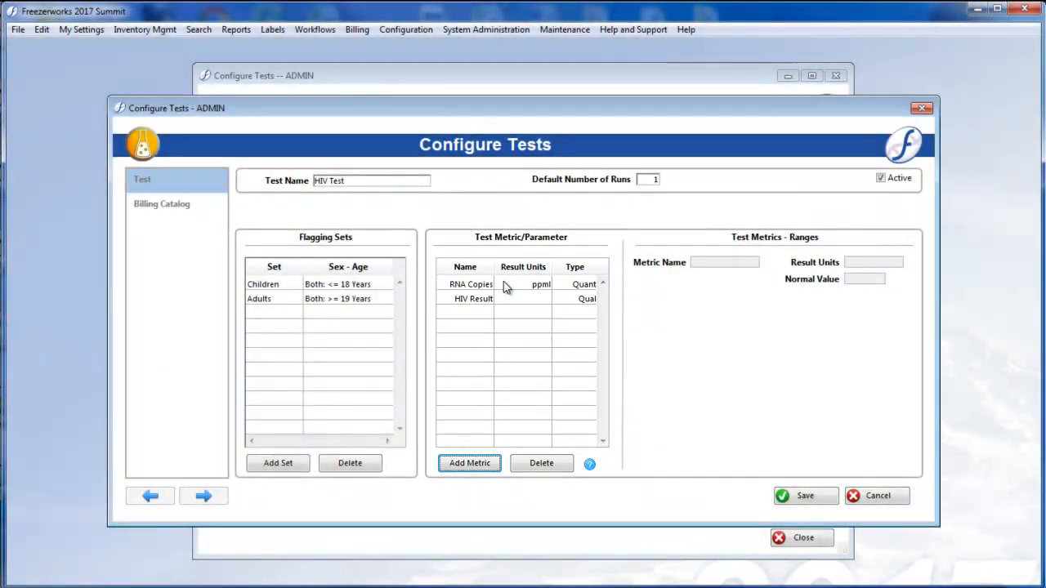
Step: Review the ranges and results defined for the RNA Copies and HIV Result metrics
click(504, 283)
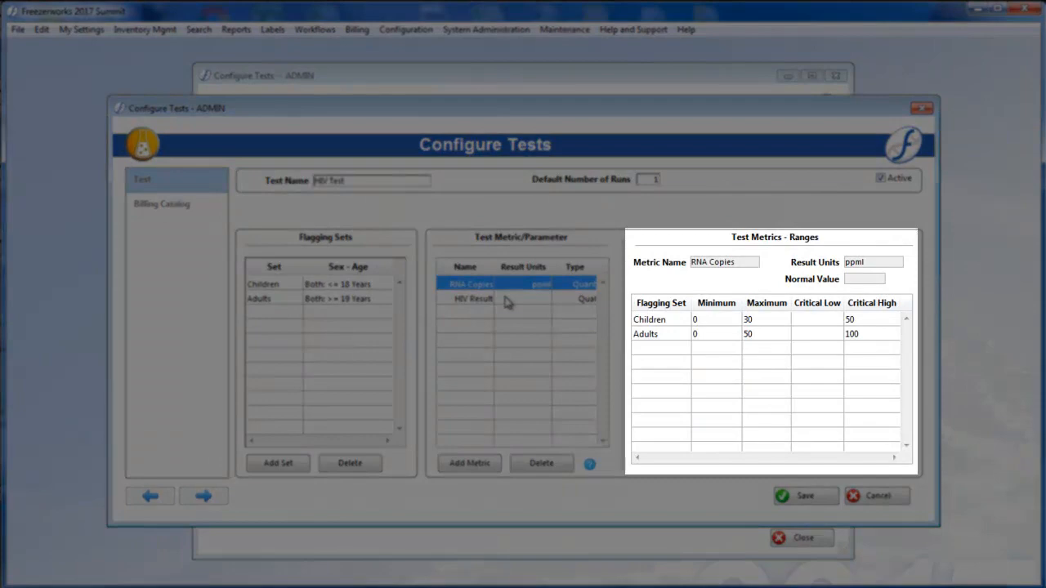
click(506, 301)
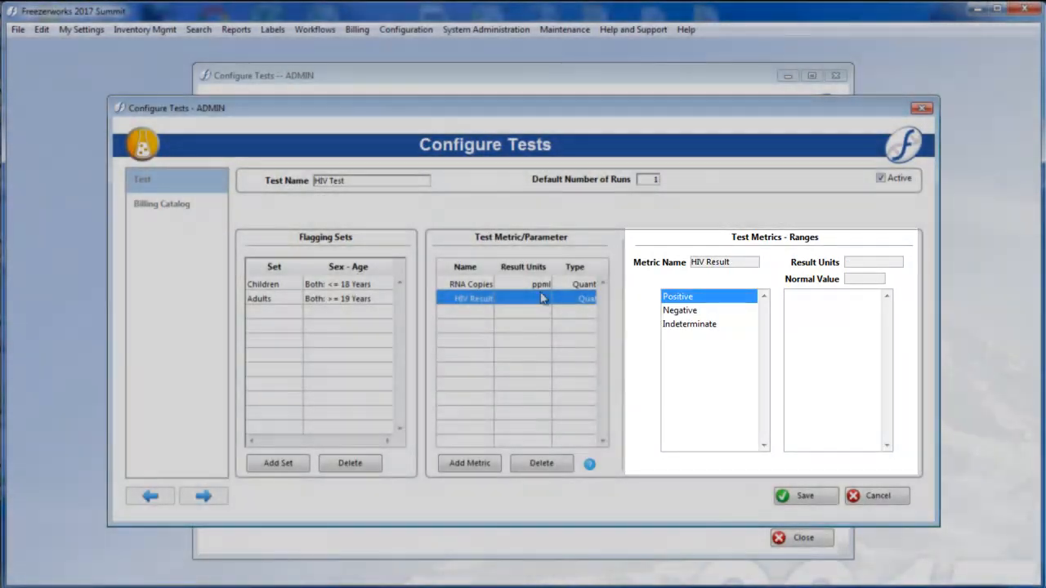
click(536, 284)
click(539, 300)
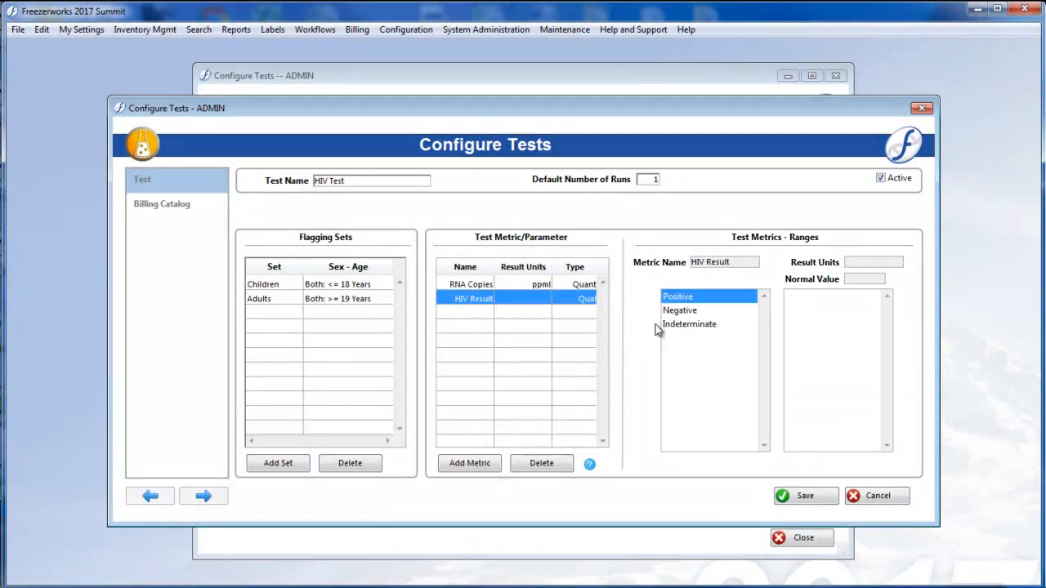
click(549, 284)
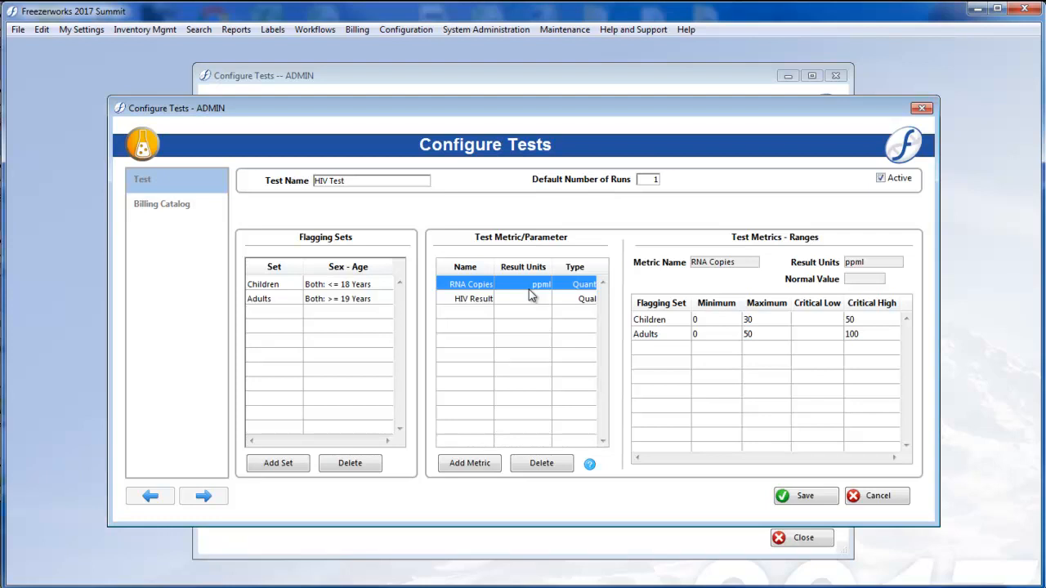
Step: Move the HIV Result metric above RNA Copies in the metric list and save the test
click(525, 299)
drag(515, 279, 514, 277)
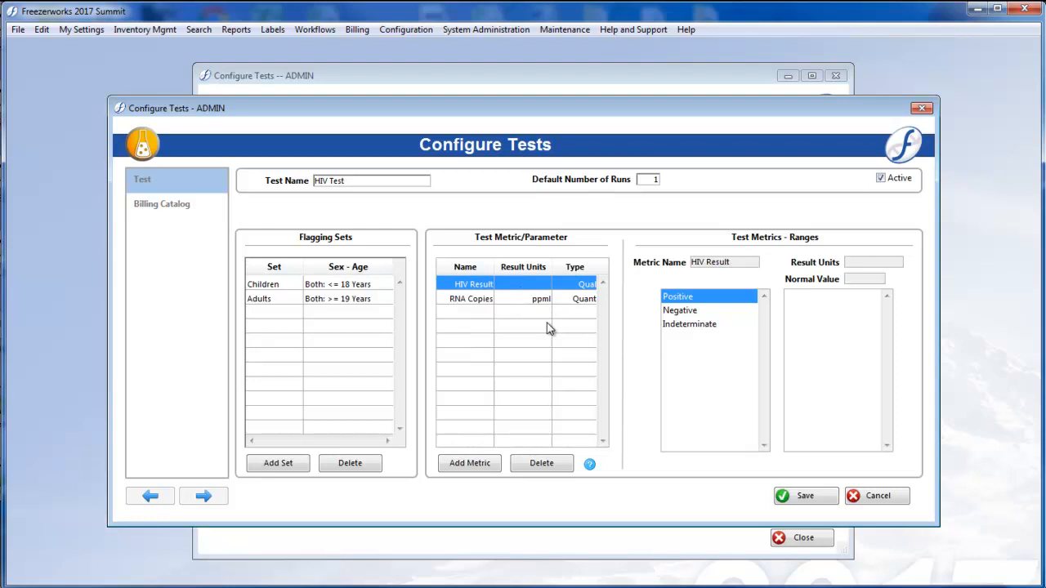
click(791, 498)
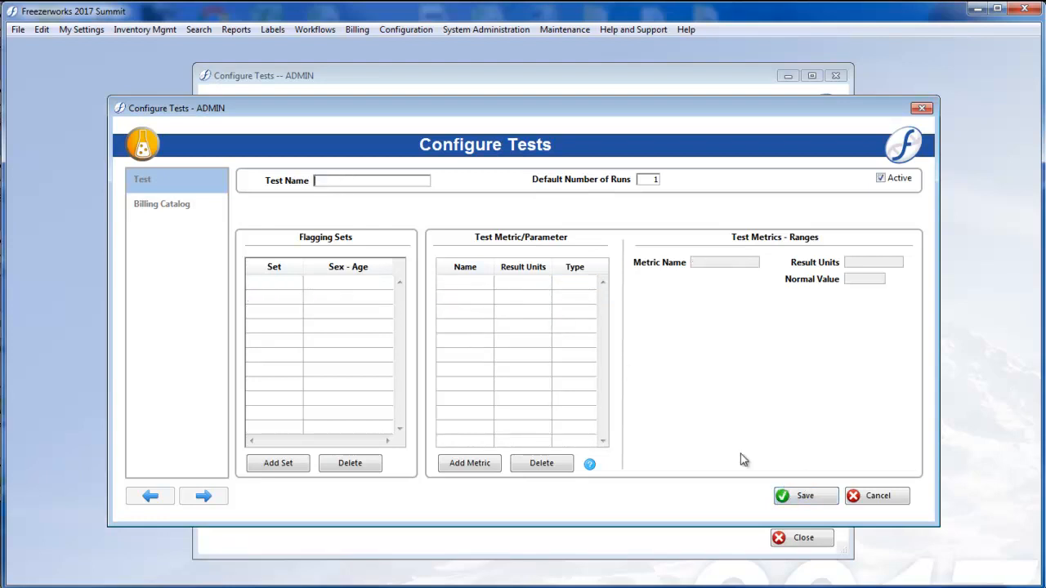